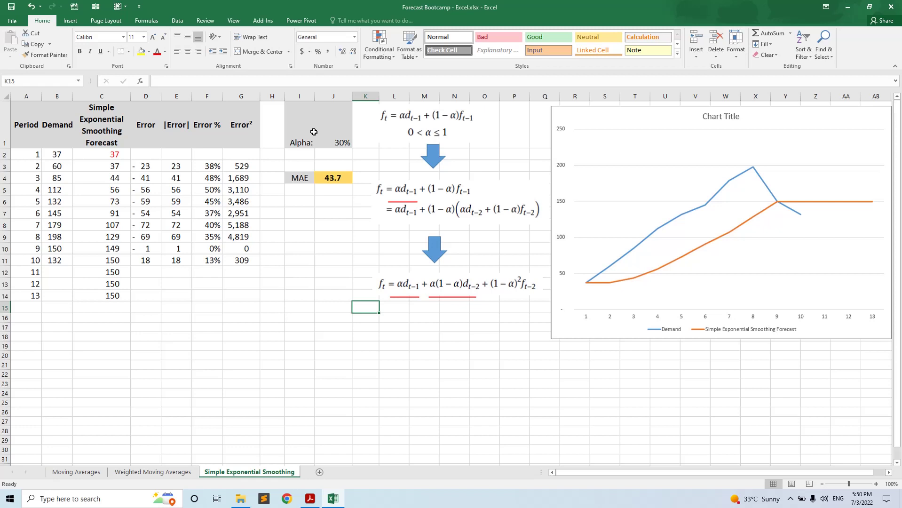
Check the 30% Alpha value and review the period 10 forecast formula.
{"action": "left_click_drag", "start_coordinate": [301, 131], "coordinate": [324, 136]}
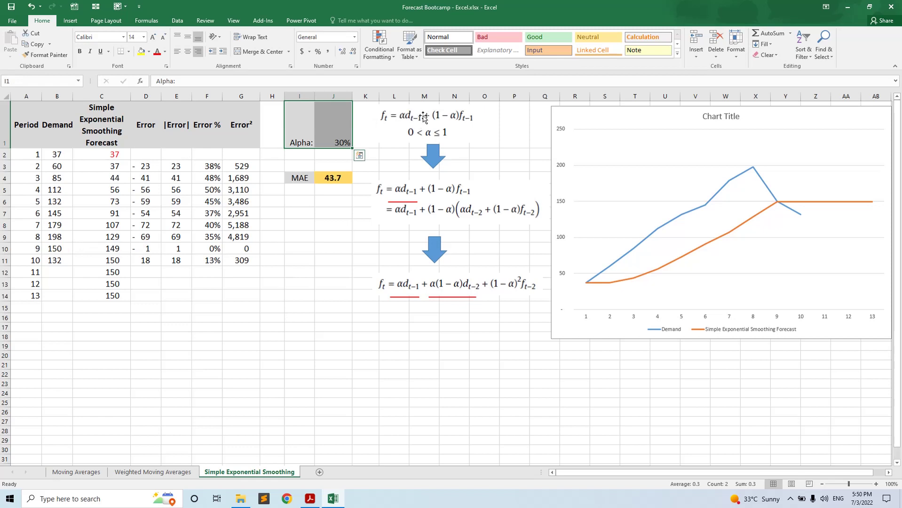
{"action": "left_click", "coordinate": [118, 262]}
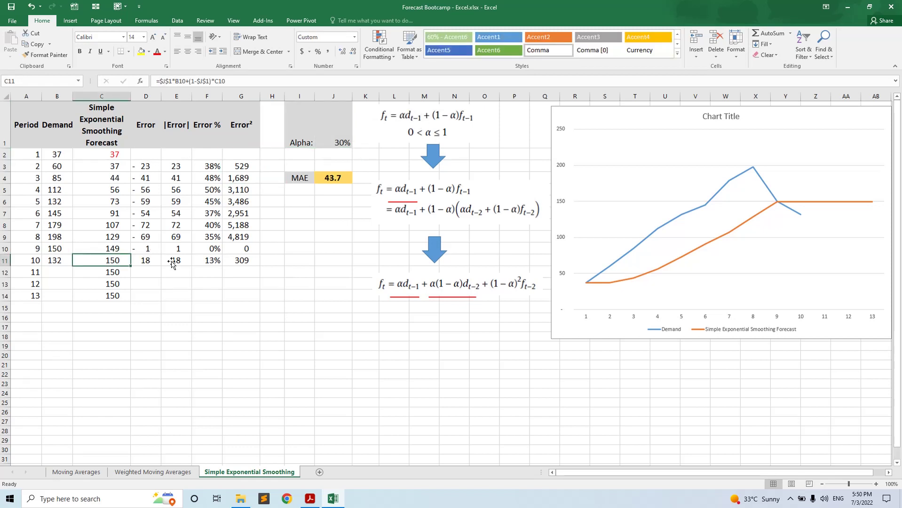
{"action": "left_click", "coordinate": [235, 80]}
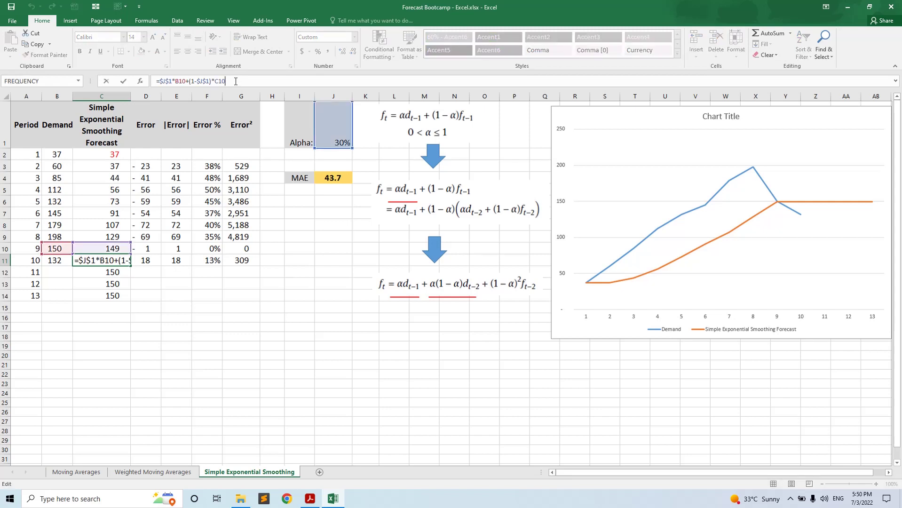
{"action": "key", "text": "Return"}
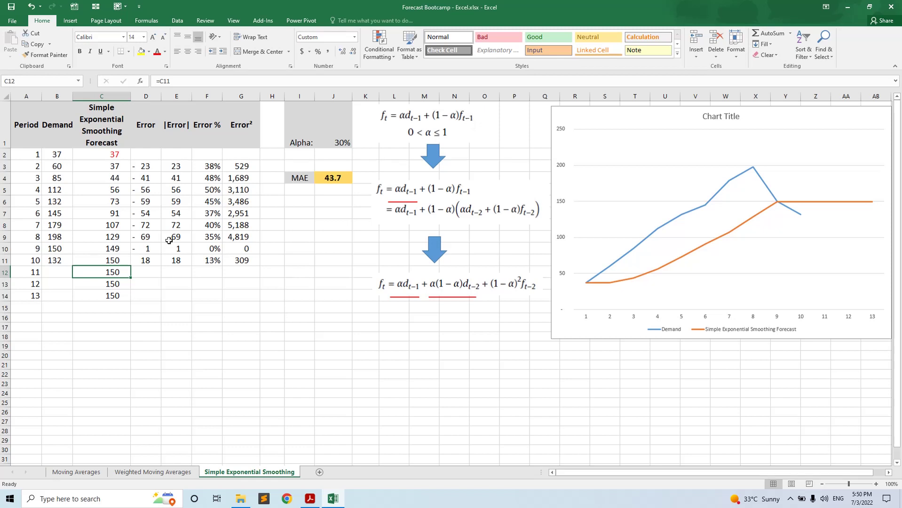
Review the period 9 forecast formula and the cells it references.
{"action": "left_click", "coordinate": [111, 250]}
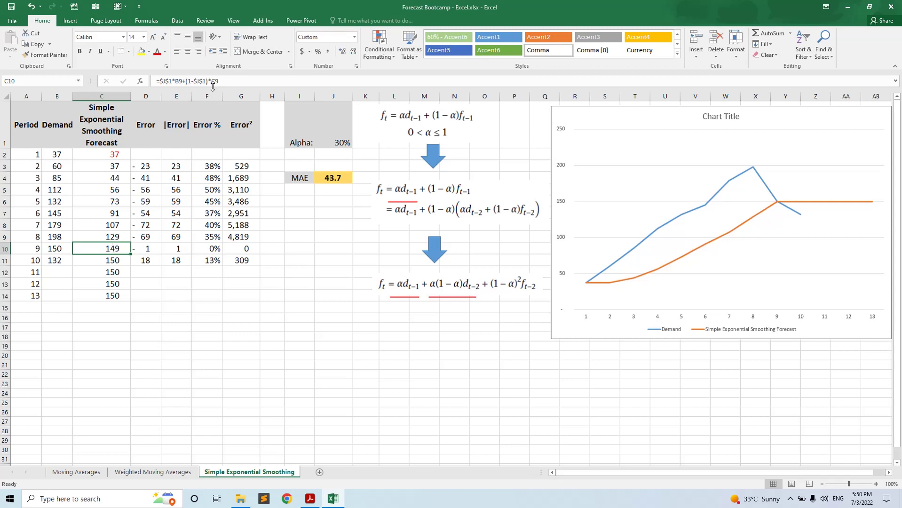
{"action": "double_click", "coordinate": [111, 249]}
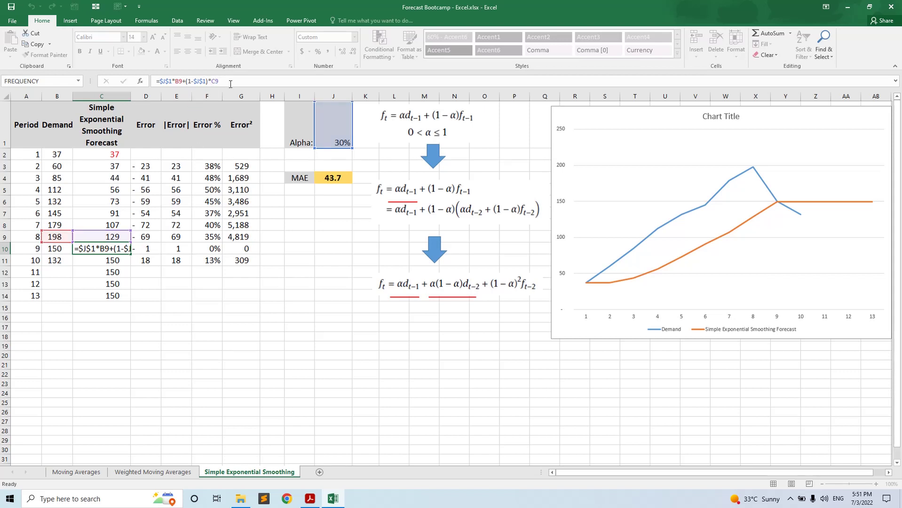
{"action": "key", "text": "Return"}
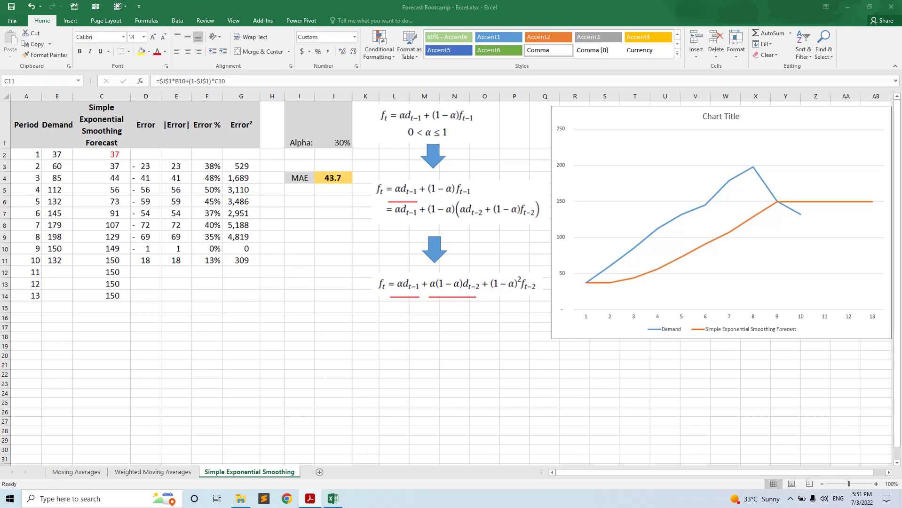
{"action": "left_click", "coordinate": [347, 216]}
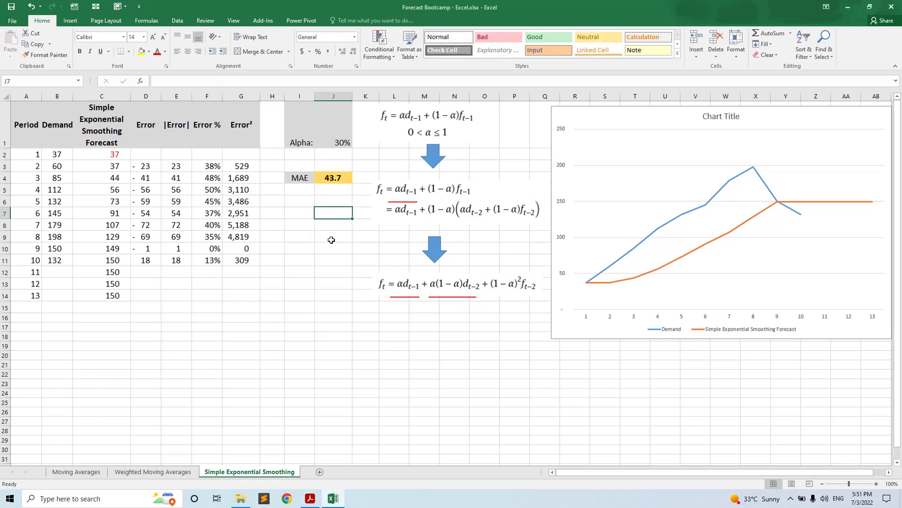
{"action": "left_click", "coordinate": [331, 240]}
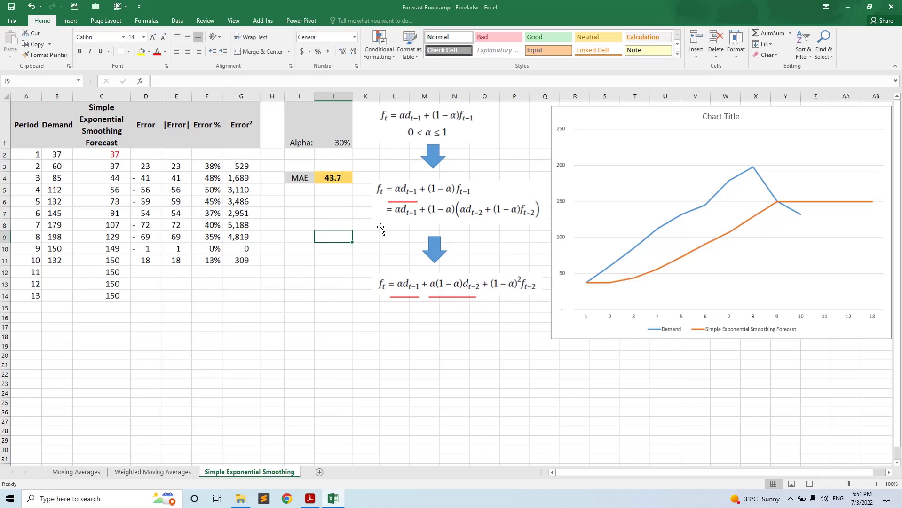
{"action": "left_click", "coordinate": [108, 247]}
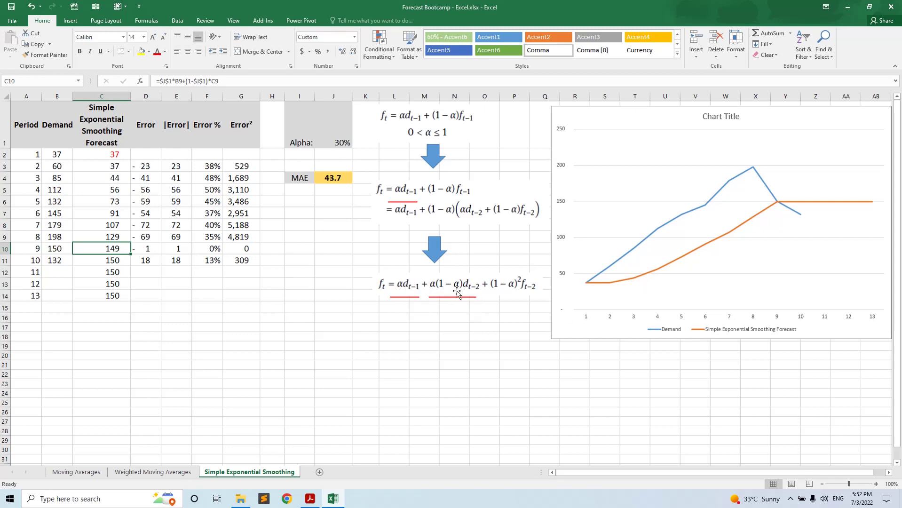
Compare the demand values with the forecasts, including the starting forecast of 37.
{"action": "left_click_drag", "start_coordinate": [57, 225], "coordinate": [57, 179]}
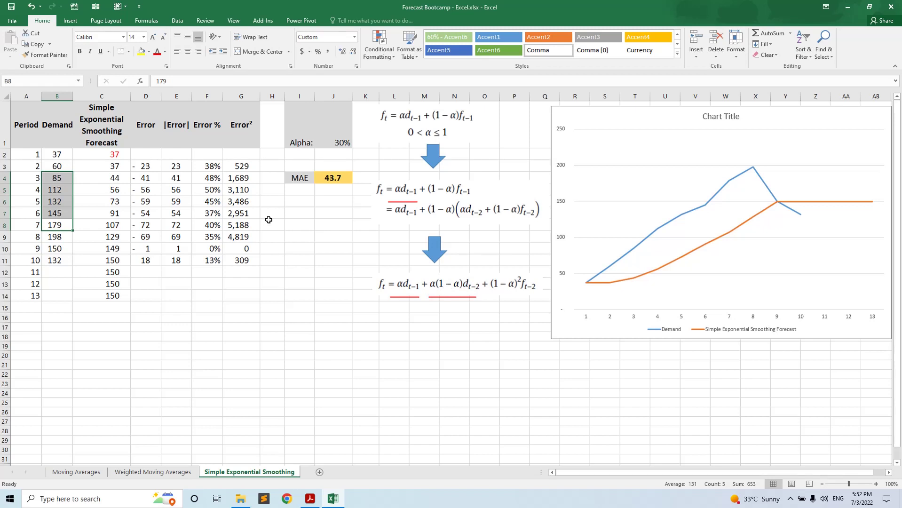
{"action": "left_click", "coordinate": [102, 192]}
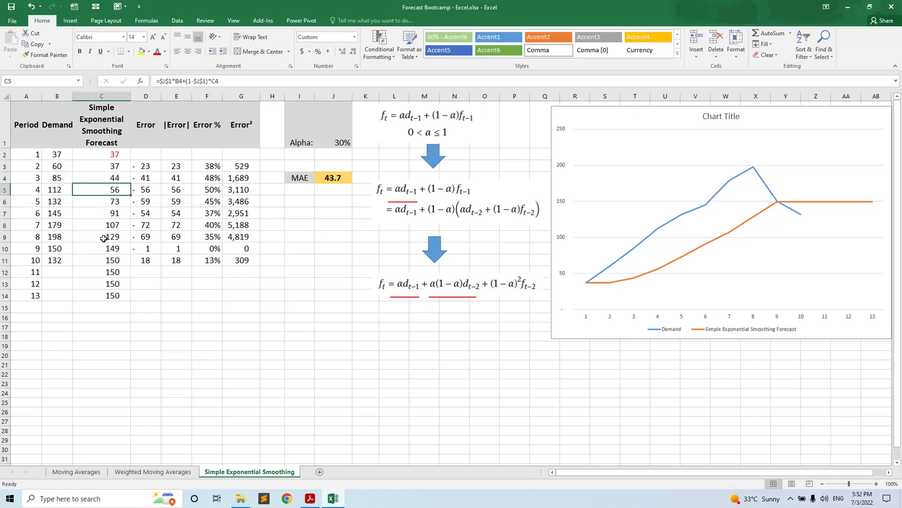
{"action": "left_click", "coordinate": [114, 155]}
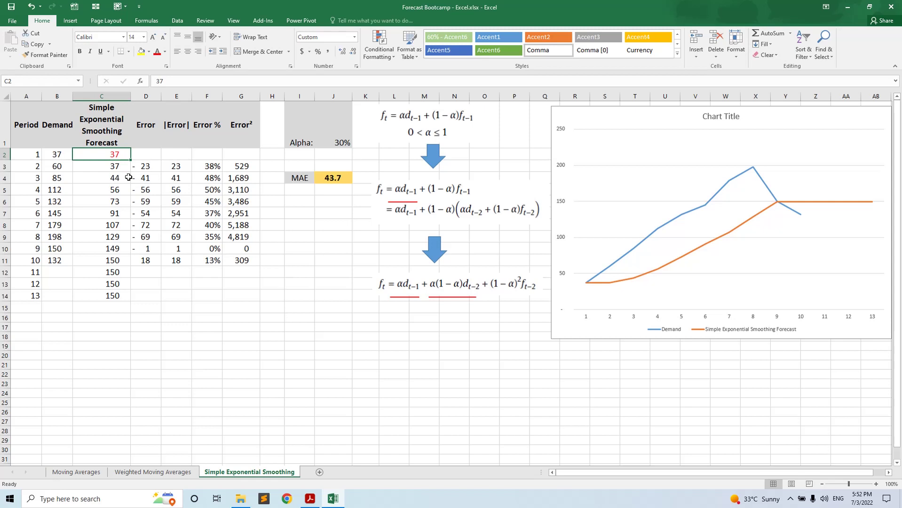
{"action": "left_click_drag", "start_coordinate": [92, 154], "coordinate": [58, 155]}
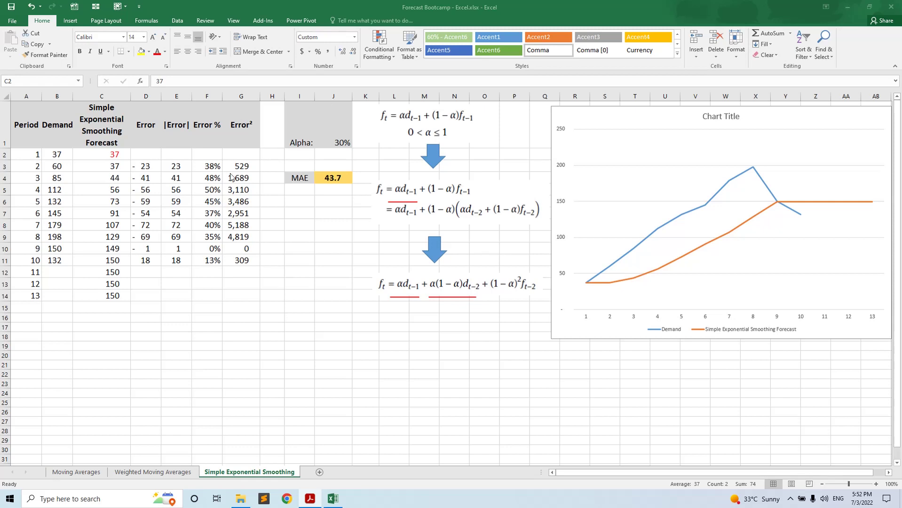
{"action": "left_click", "coordinate": [62, 154]}
{"action": "left_click_drag", "start_coordinate": [63, 154], "coordinate": [60, 189]}
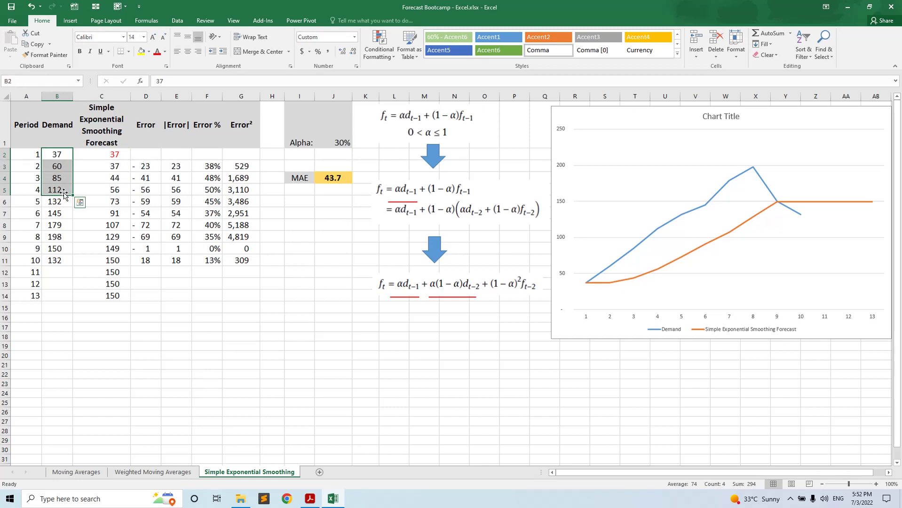
{"action": "left_click_drag", "start_coordinate": [62, 151], "coordinate": [64, 233]}
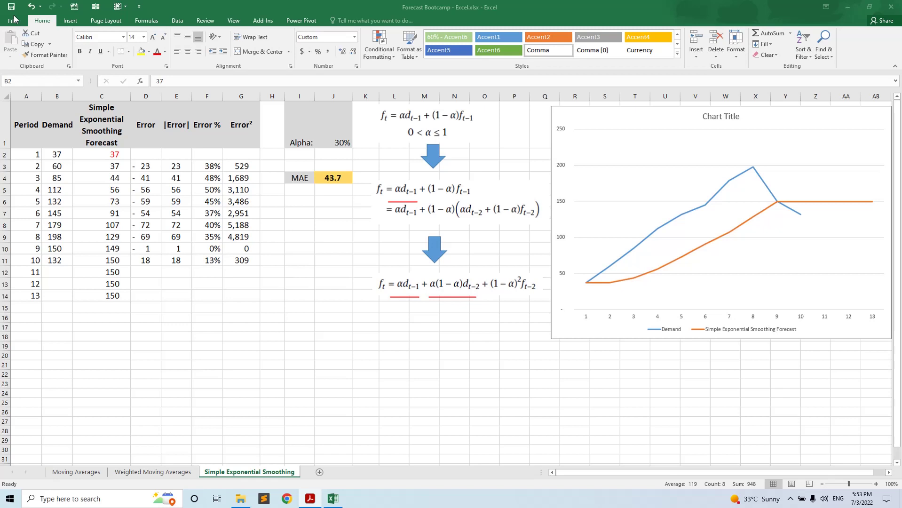
{"action": "key", "text": "Right"}
{"action": "key", "text": "Right"}
{"action": "key", "text": "Down"}
{"action": "key", "text": "Down"}
{"action": "key", "text": "Down"}
{"action": "key", "text": "Down"}
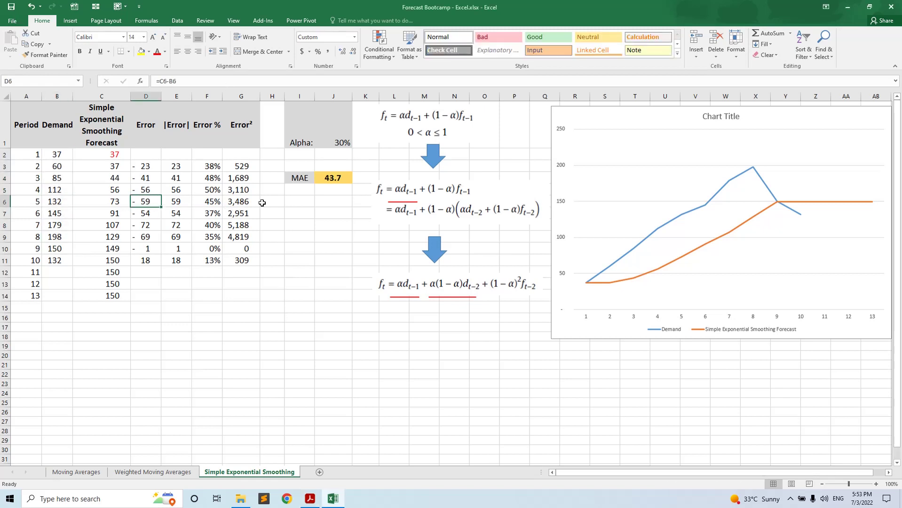
Compare with the Weighted Moving Averages and Moving Averages sheets, then return to Simple Exponential Smoothing.
{"action": "left_click", "coordinate": [336, 144]}
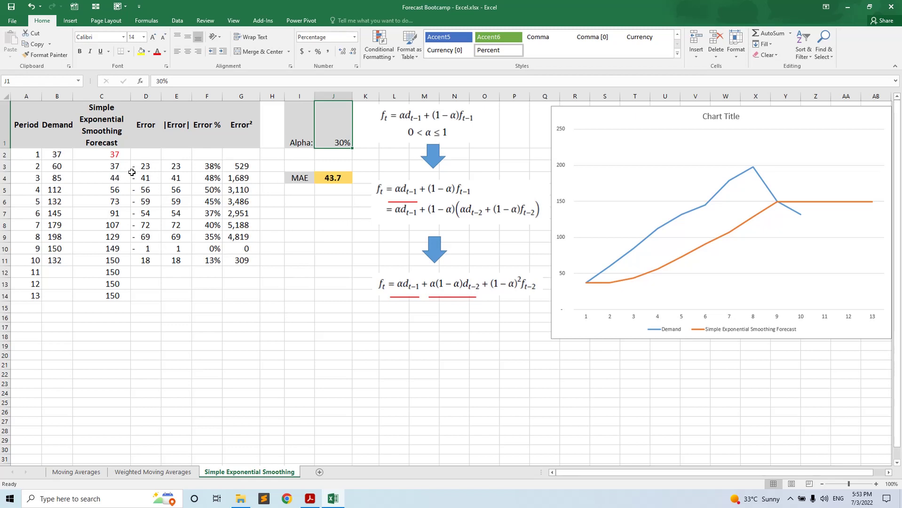
{"action": "left_click", "coordinate": [154, 473]}
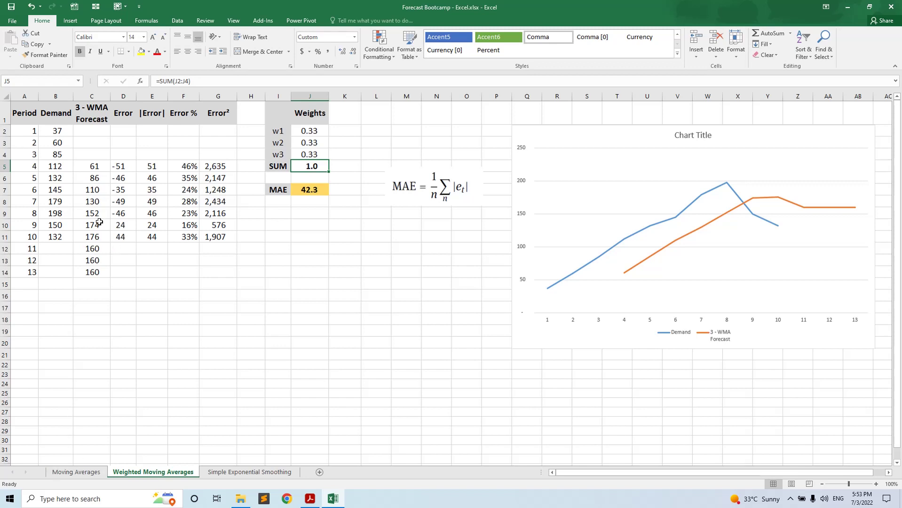
{"action": "left_click", "coordinate": [101, 474]}
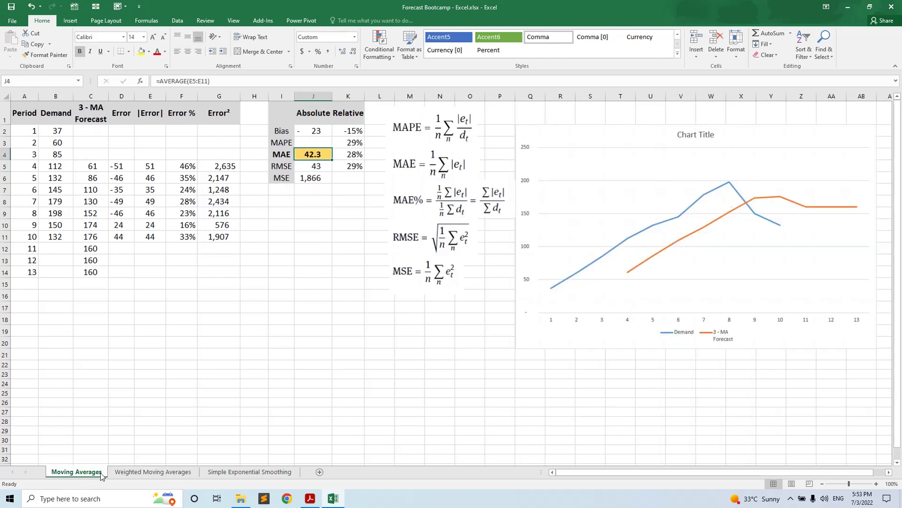
{"action": "left_click", "coordinate": [140, 473]}
{"action": "left_click", "coordinate": [225, 474]}
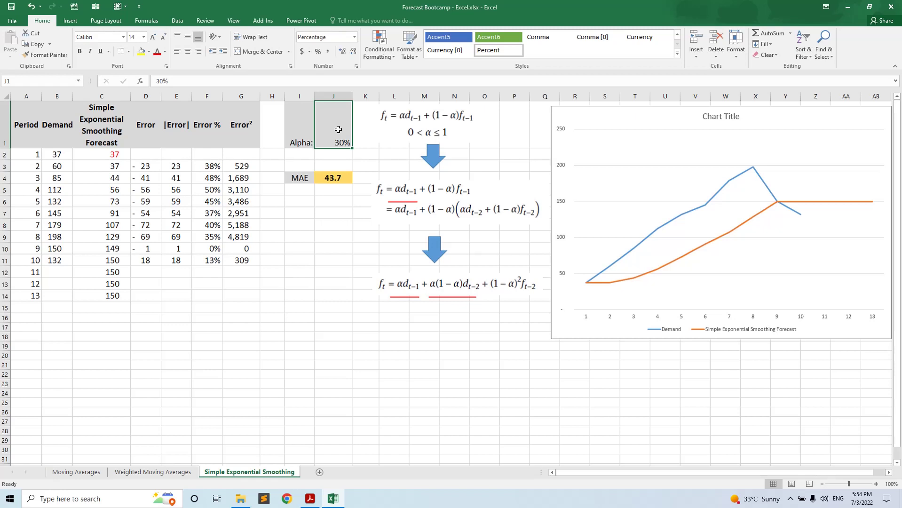
Note the MAE of 43.7, then set alpha in J1 to 50%, then 25%.
{"action": "left_click", "coordinate": [336, 177]}
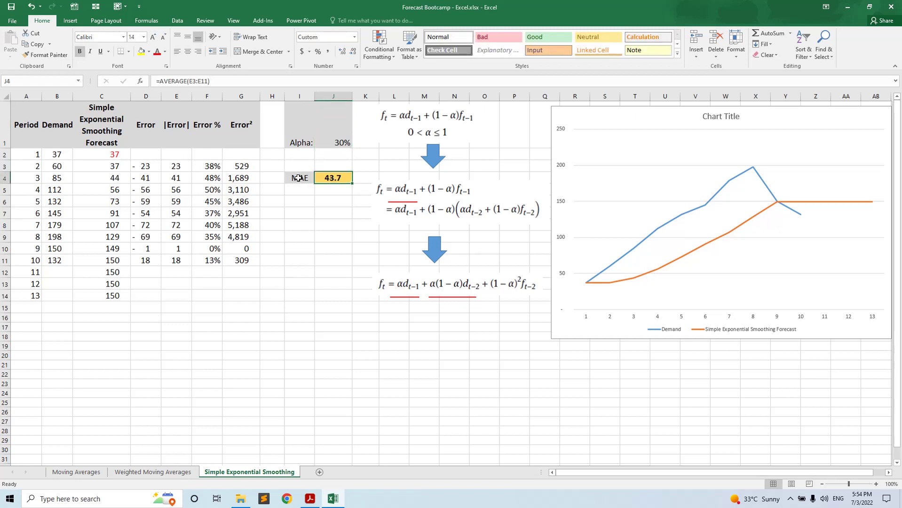
{"action": "left_click_drag", "start_coordinate": [298, 178], "coordinate": [336, 177]}
{"action": "left_click", "coordinate": [321, 177]}
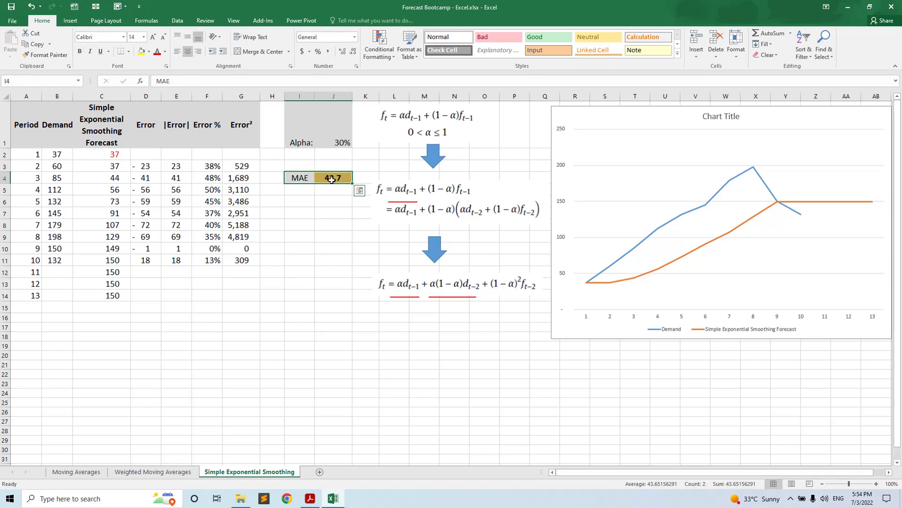
{"action": "left_click", "coordinate": [347, 127]}
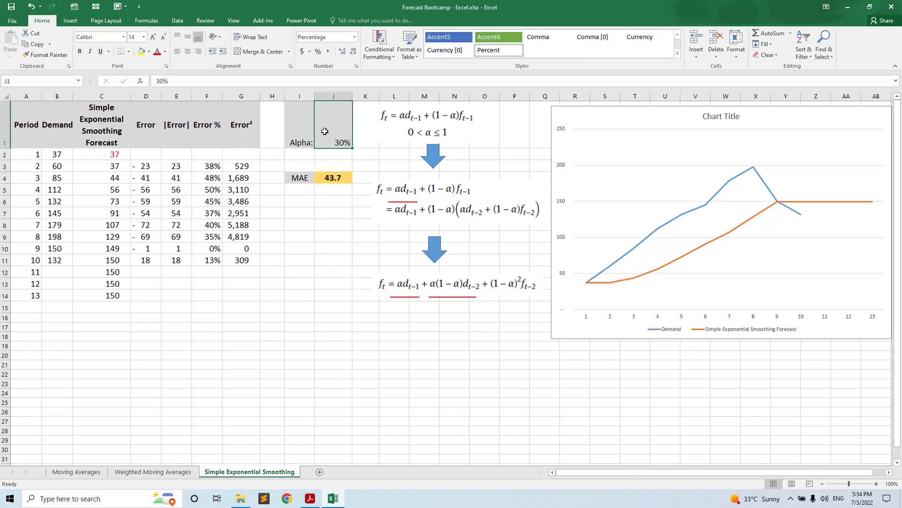
{"action": "type", "text": "50"}
{"action": "key", "text": "Return"}
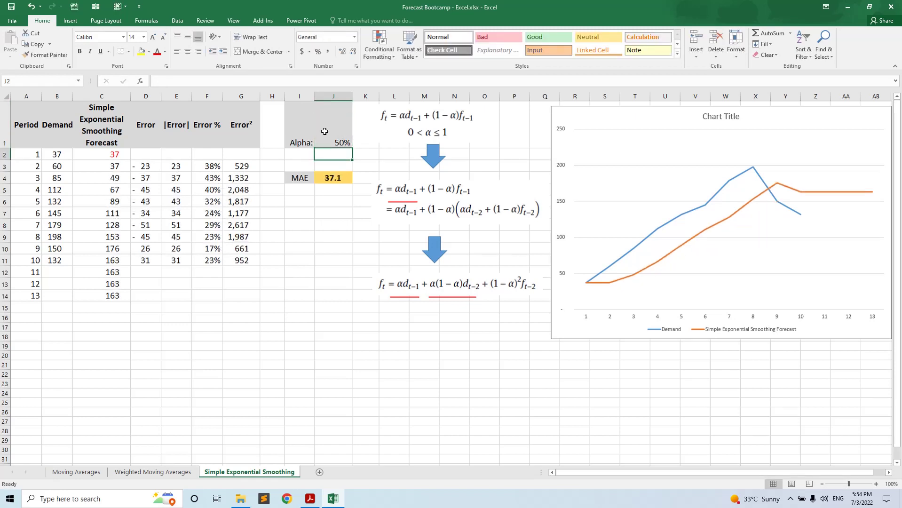
{"action": "left_click", "coordinate": [325, 131]}
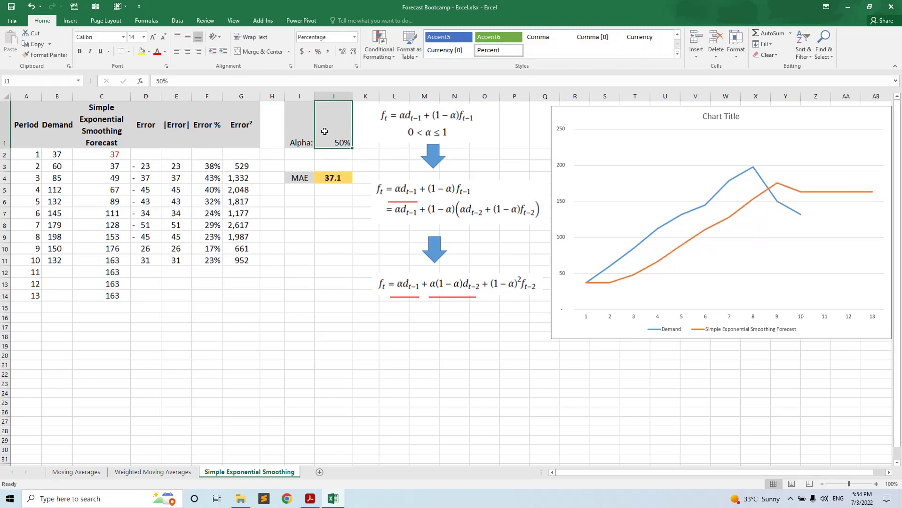
{"action": "type", "text": "25"}
{"action": "key", "text": "Return"}
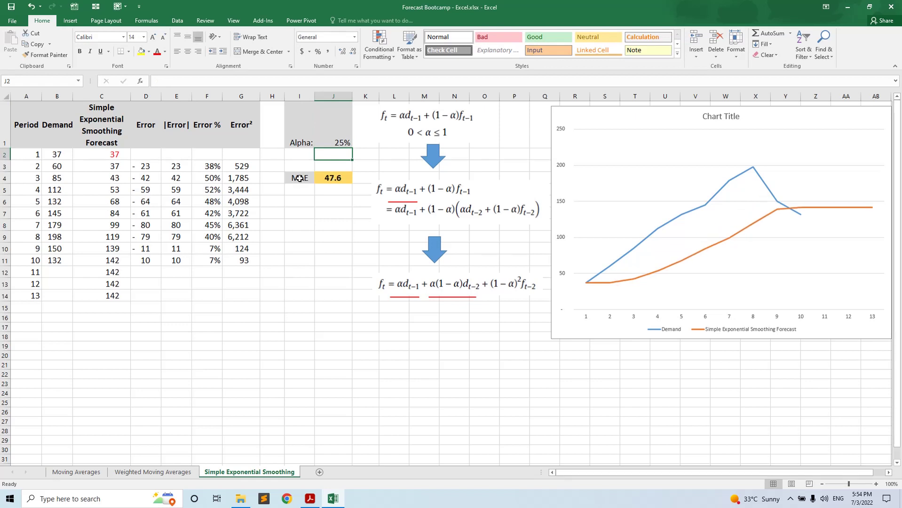
{"action": "left_click", "coordinate": [330, 138]}
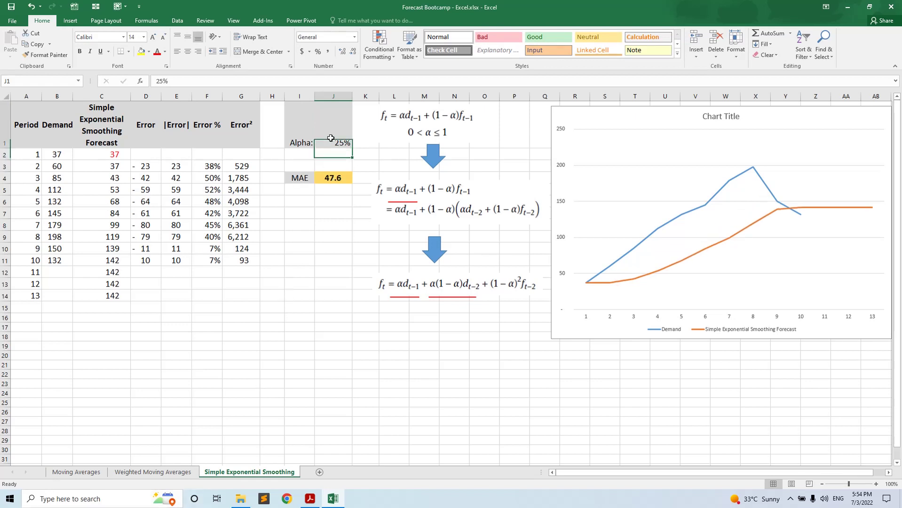
Open Solver, clear the old objective and variable cells, and delete both constraints.
{"action": "left_click", "coordinate": [177, 20]}
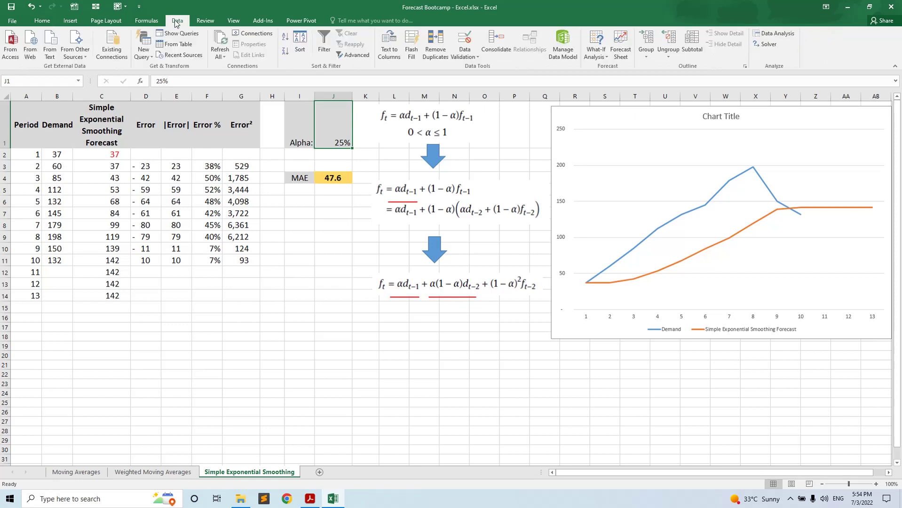
{"action": "left_click", "coordinate": [766, 44]}
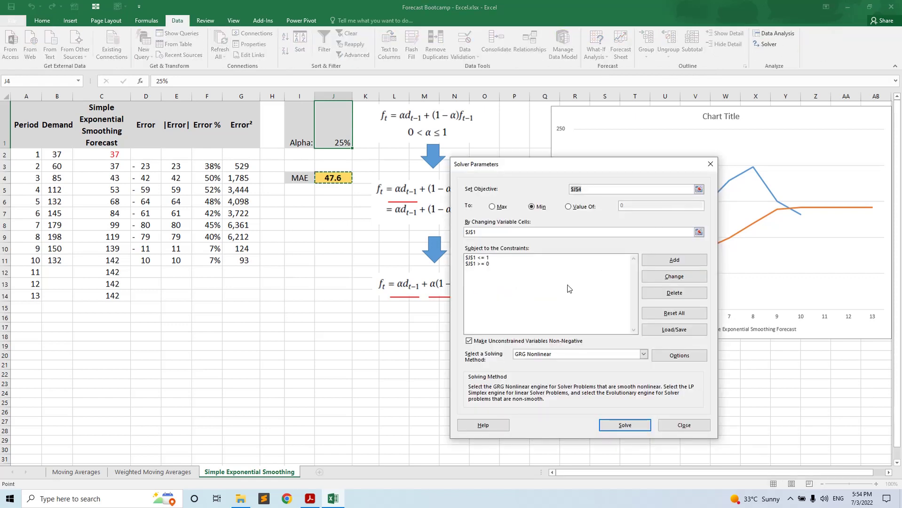
{"action": "key", "text": "BackSpace"}
{"action": "left_click_drag", "start_coordinate": [499, 232], "coordinate": [455, 231]}
{"action": "key", "text": "BackSpace"}
{"action": "left_click", "coordinate": [506, 258]}
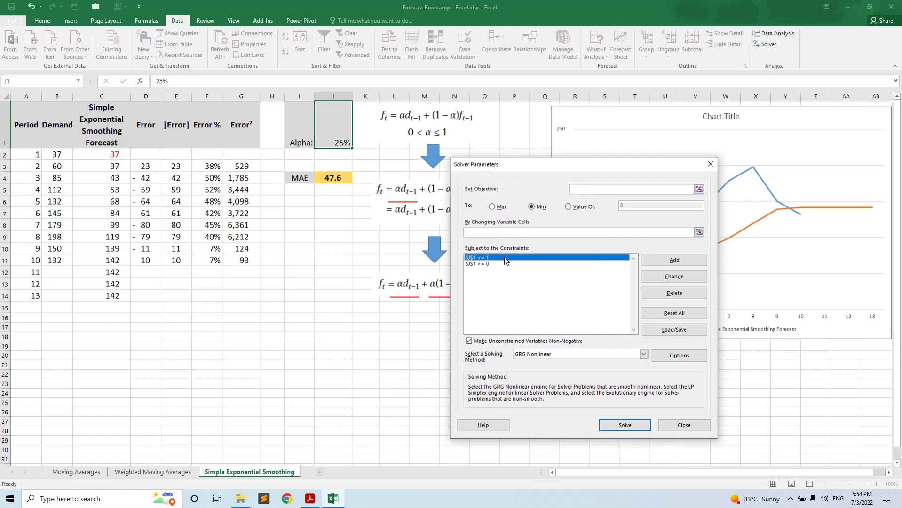
{"action": "left_click", "coordinate": [682, 297]}
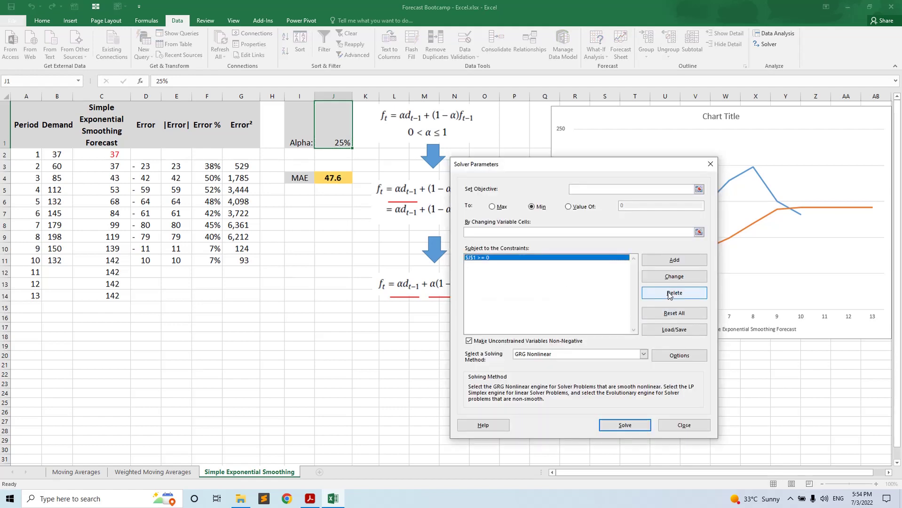
{"action": "left_click", "coordinate": [670, 293]}
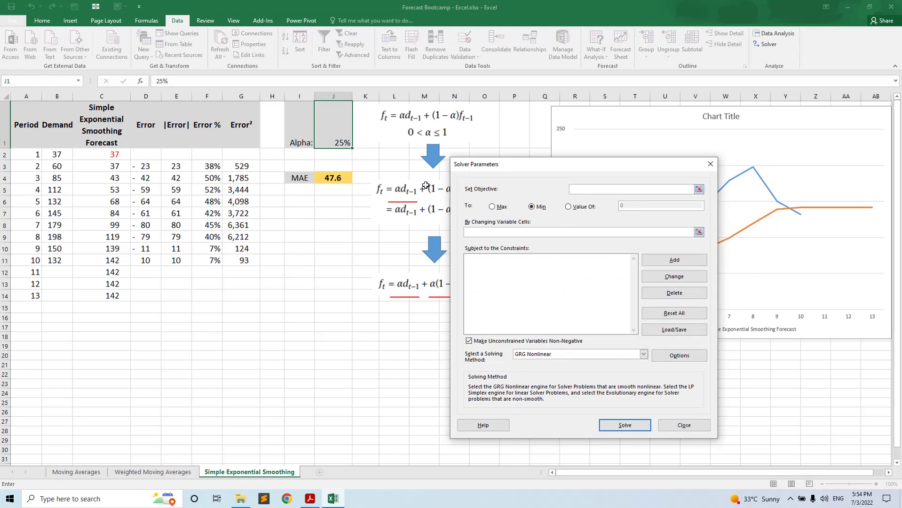
Set the objective to the MAE cell $J$4, changing alpha in $J$1.
{"action": "left_click", "coordinate": [339, 181]}
{"action": "left_click", "coordinate": [699, 232]}
{"action": "left_click", "coordinate": [333, 137]}
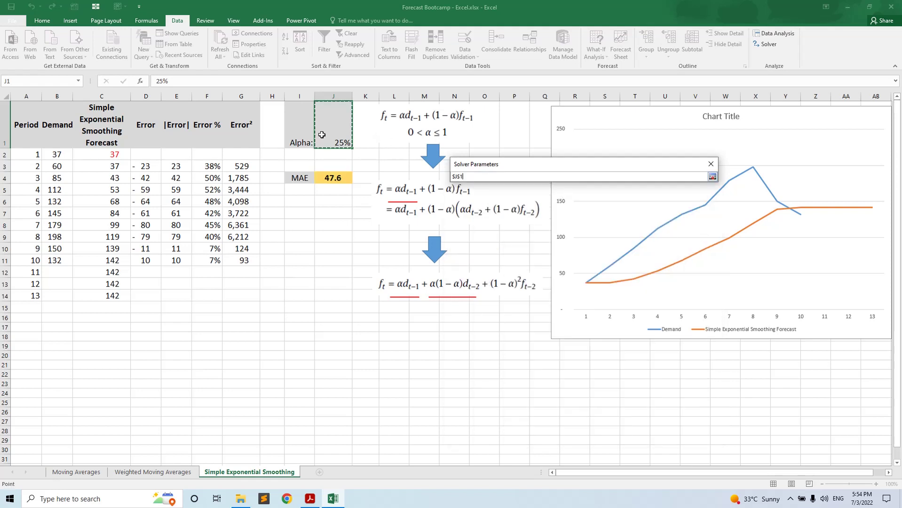
{"action": "left_click", "coordinate": [712, 176]}
{"action": "left_click", "coordinate": [486, 261]}
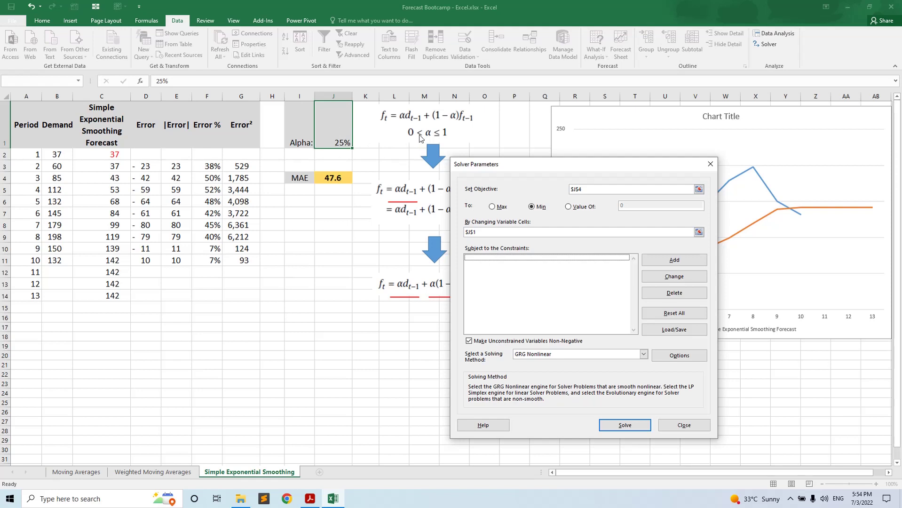
Add the constraint $J$1 <= 1.
{"action": "left_click", "coordinate": [680, 266]}
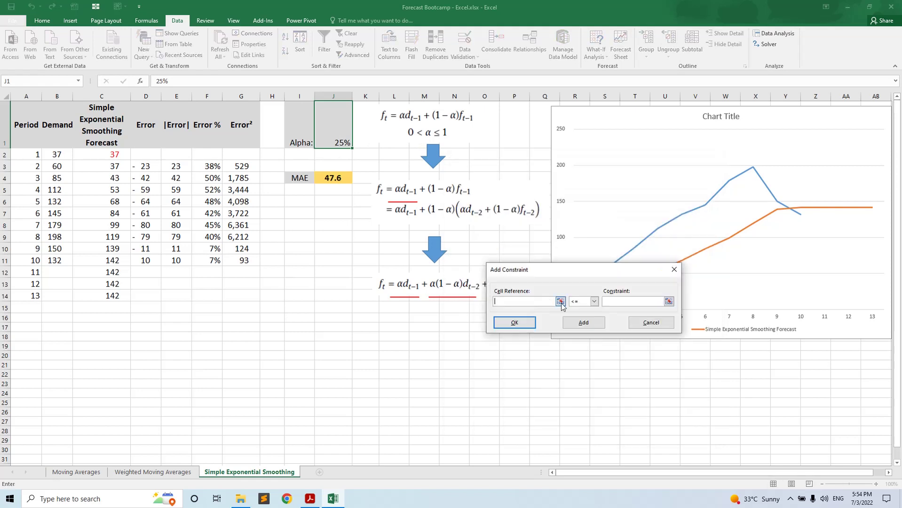
{"action": "left_click", "coordinate": [332, 136]}
{"action": "left_click", "coordinate": [627, 301]}
{"action": "type", "text": "1"}
{"action": "left_click", "coordinate": [576, 324]}
{"action": "left_click", "coordinate": [560, 301]}
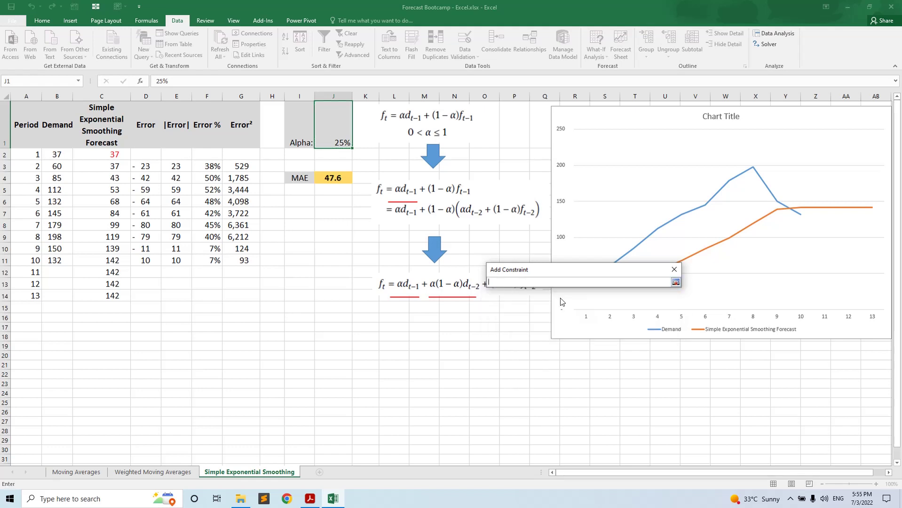
Add the constraint $J$1 >= 0 and confirm it.
{"action": "left_click", "coordinate": [327, 135]}
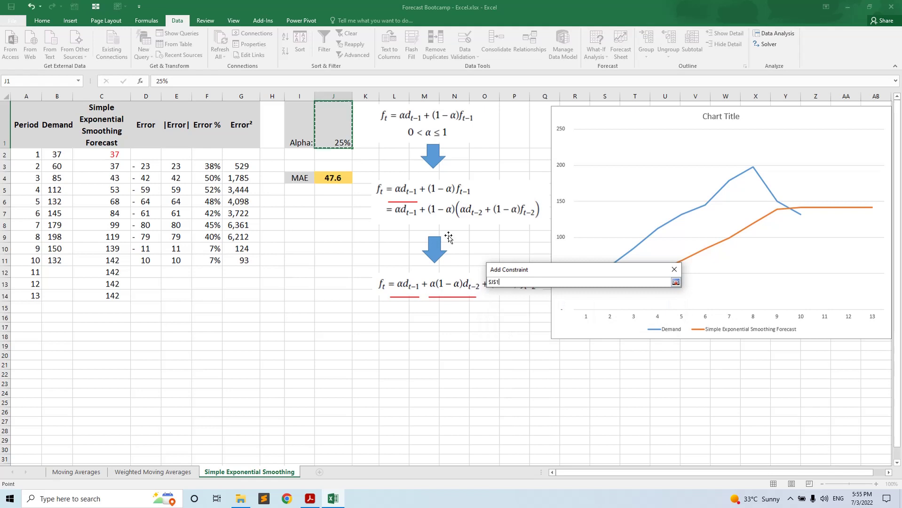
{"action": "left_click", "coordinate": [675, 282]}
{"action": "left_click", "coordinate": [593, 301]}
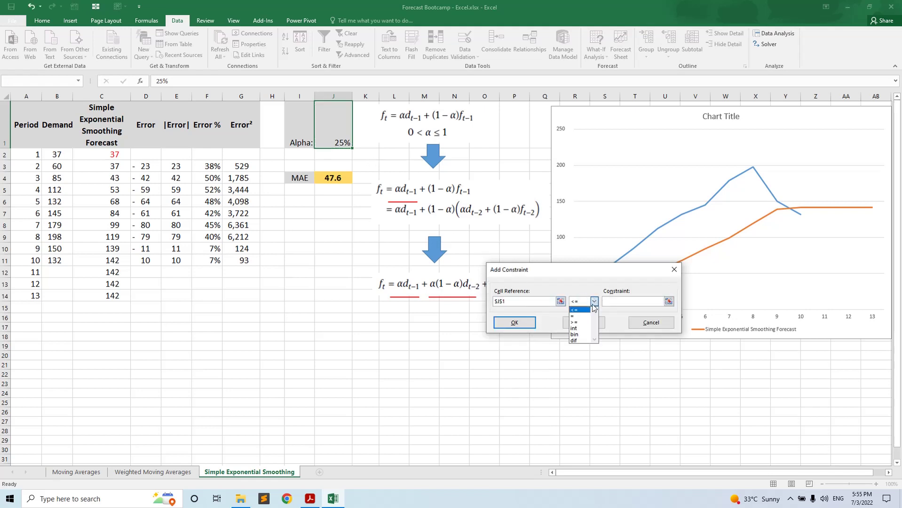
{"action": "left_click", "coordinate": [583, 316]}
{"action": "left_click", "coordinate": [594, 301]}
{"action": "left_click", "coordinate": [584, 322]}
{"action": "left_click", "coordinate": [627, 300]}
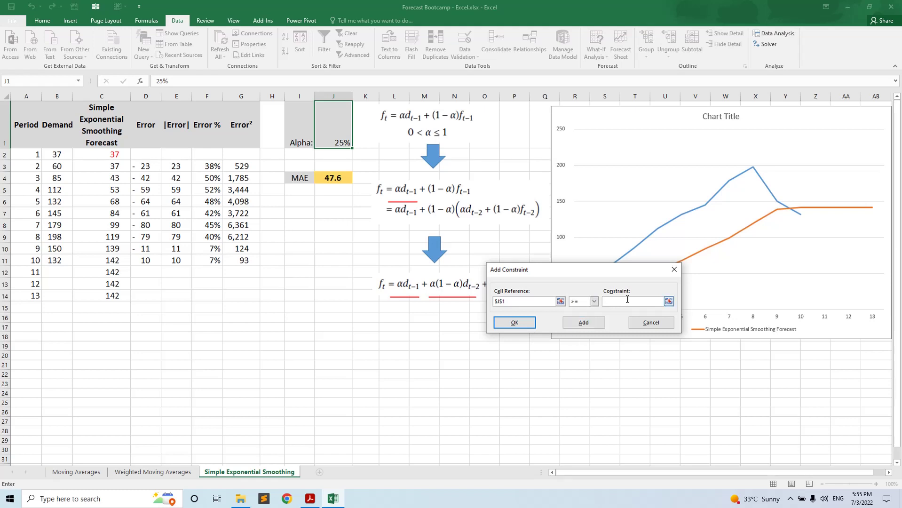
{"action": "type", "text": "0"}
{"action": "left_click", "coordinate": [513, 322]}
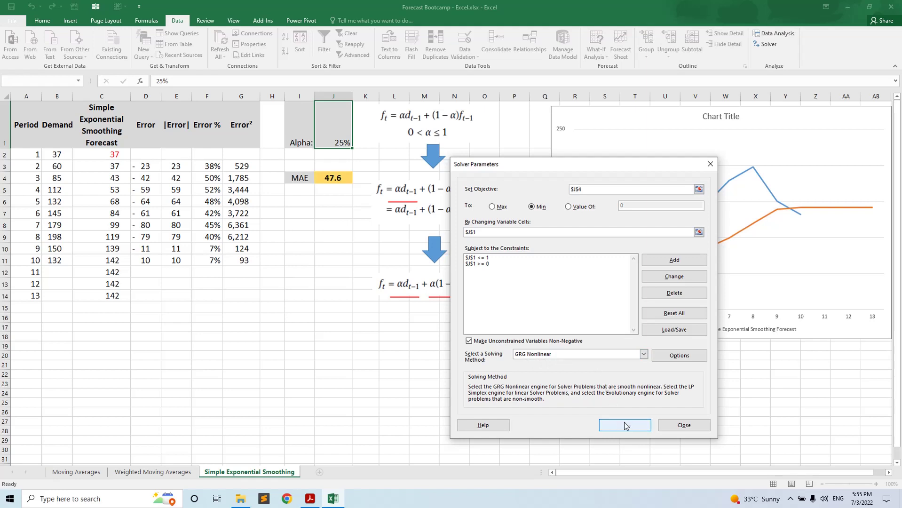
Run Solver, keep its solution, and select the Demand values B2:B11.
{"action": "left_click", "coordinate": [624, 423]}
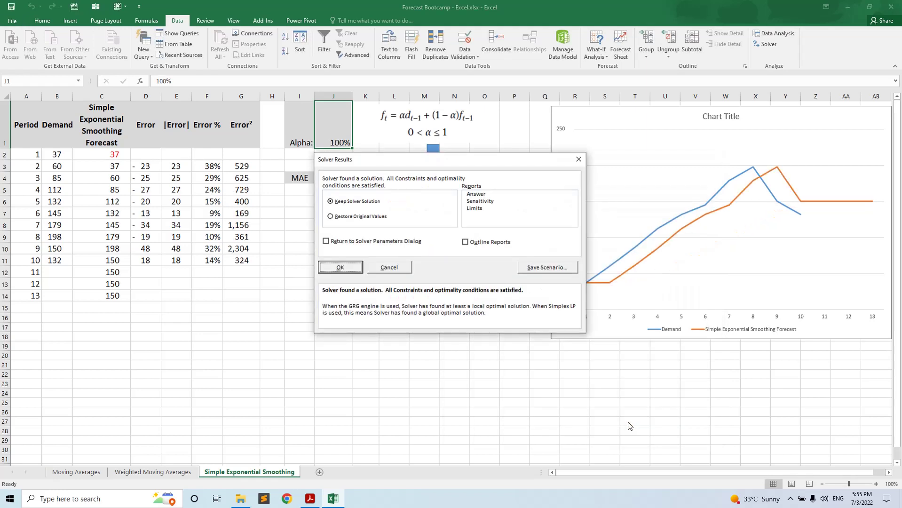
{"action": "left_click", "coordinate": [351, 270]}
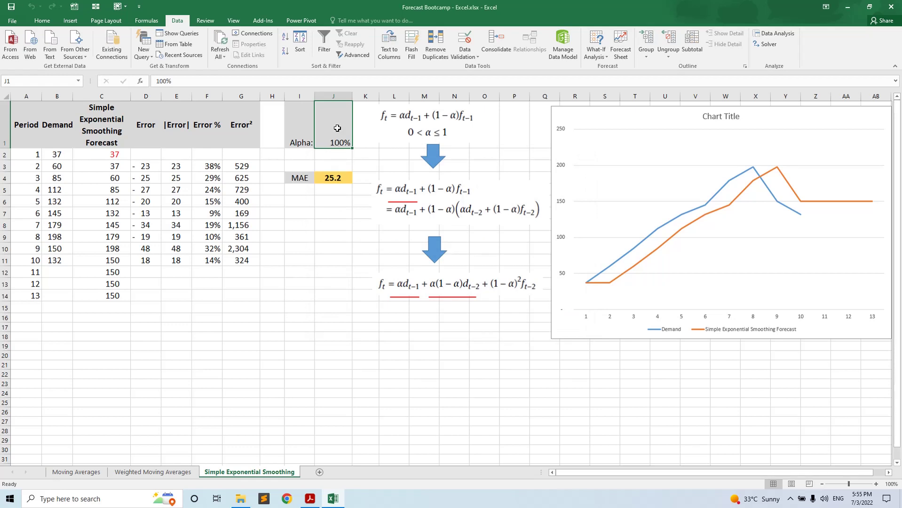
{"action": "left_click_drag", "start_coordinate": [63, 155], "coordinate": [57, 263]}
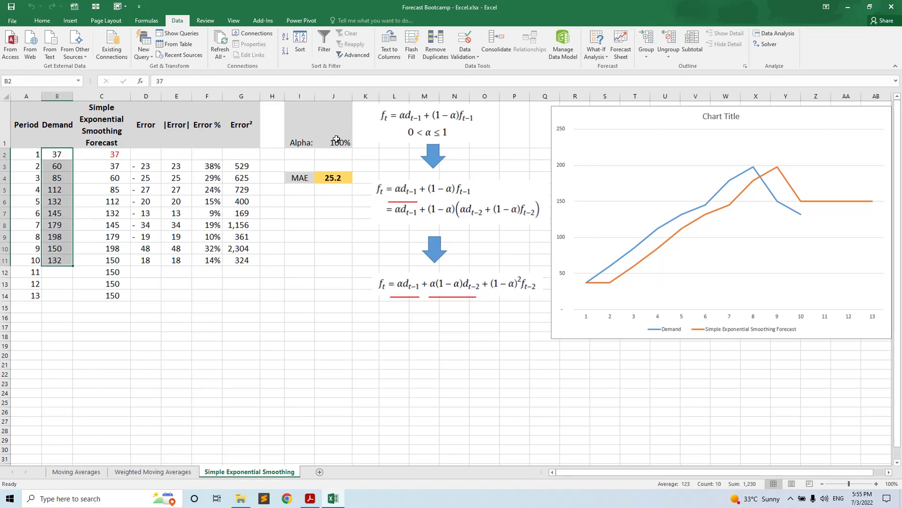
Review the C11 and C10 forecast formulas and the MAE of 25.2 in J4.
{"action": "left_click", "coordinate": [114, 260]}
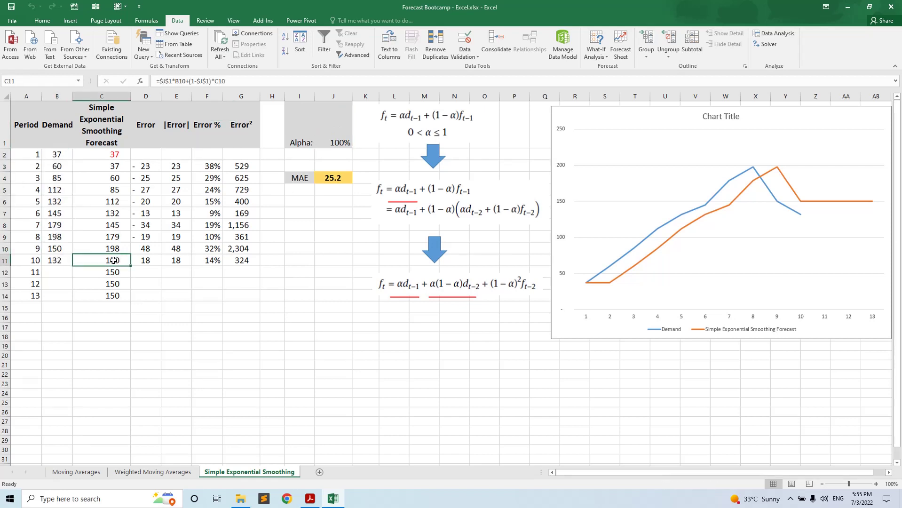
{"action": "left_click", "coordinate": [236, 81]}
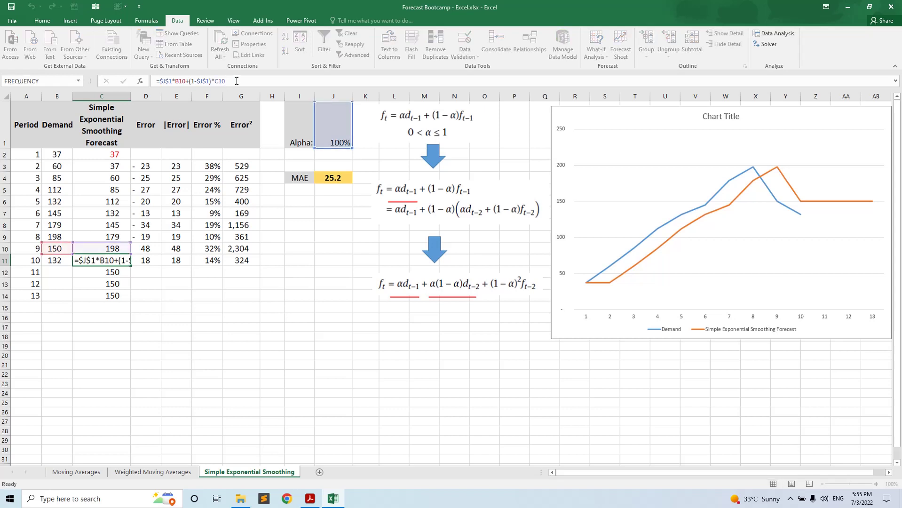
{"action": "key", "text": "Escape"}
{"action": "key", "text": "Up"}
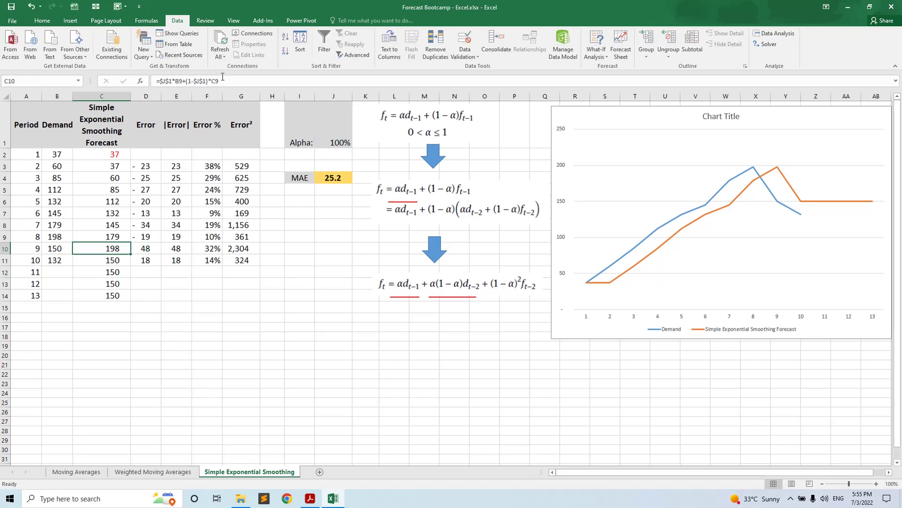
{"action": "left_click", "coordinate": [222, 76]}
{"action": "key", "text": "Escape"}
{"action": "left_click", "coordinate": [340, 177]}
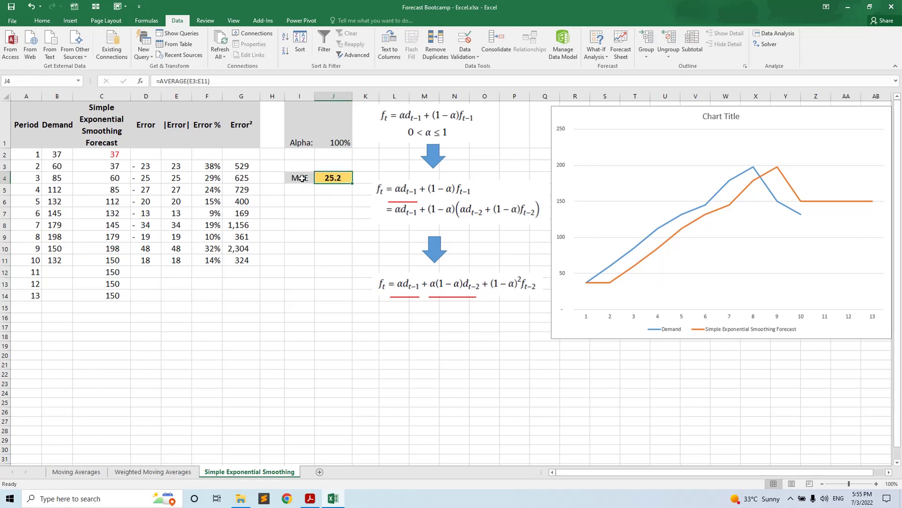
{"action": "left_click_drag", "start_coordinate": [301, 178], "coordinate": [328, 176]}
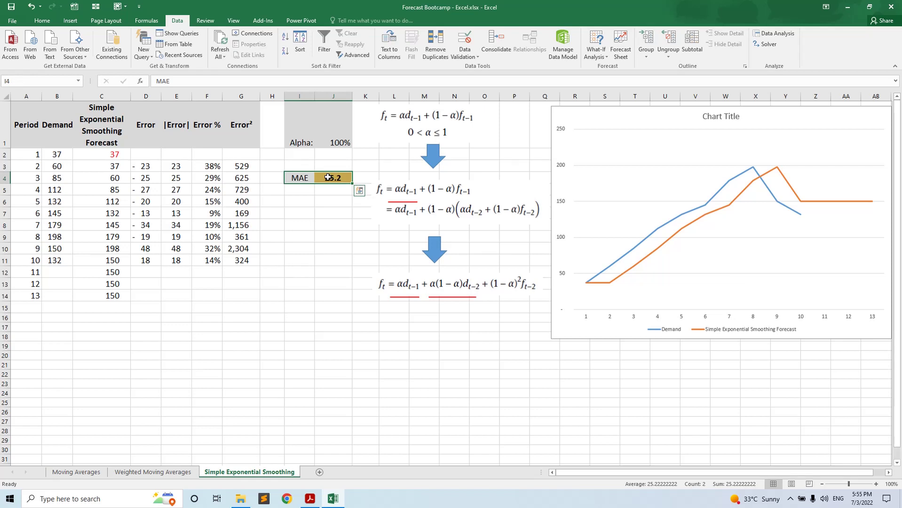